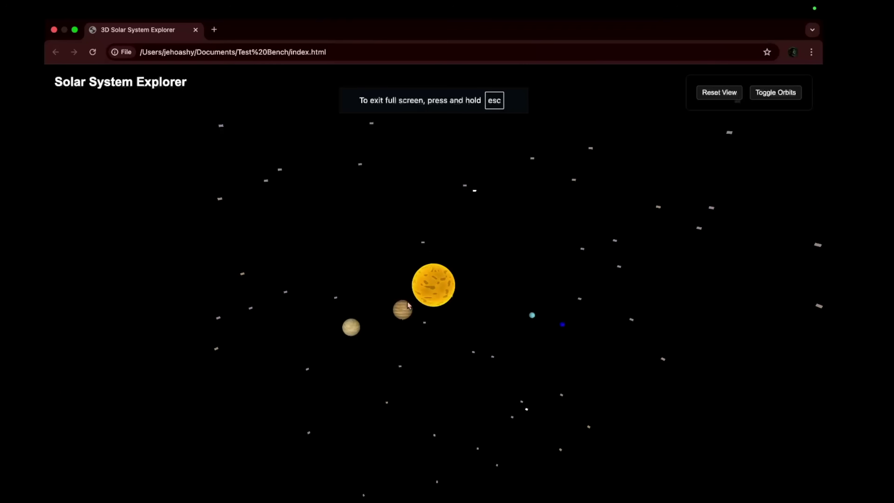
Zoom onto the Sun in the Solar System Explorer to show its info panel
left_click(408, 306)
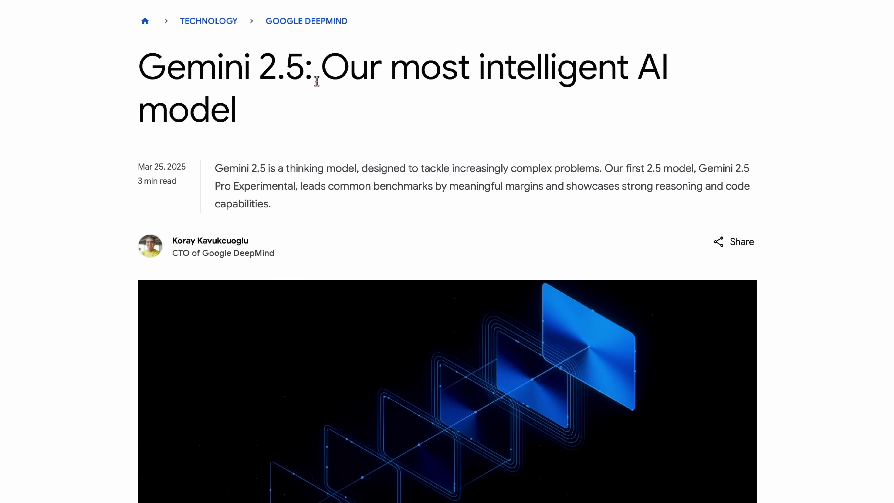
Select the headline words 'Our most intelligent AI model' in the Gemini 2.5 article
left_click_drag(319, 71, 581, 57)
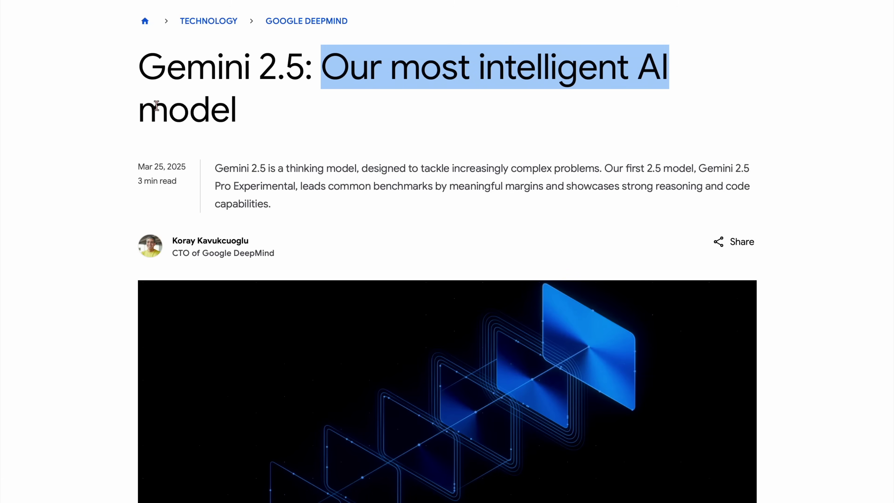
double_click(157, 105)
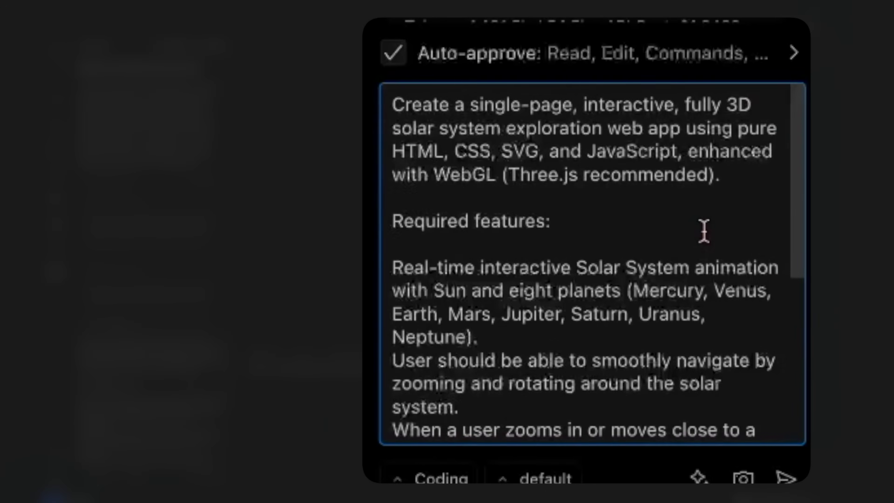
Send the 3D solar system explorer prompt to Roo Code and approve opening index.html
scroll(703, 232, "down", 5)
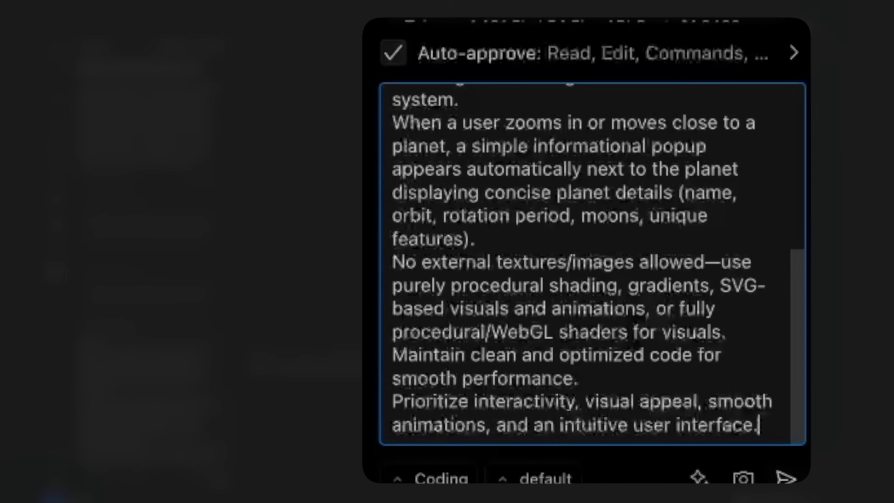
key("Return")
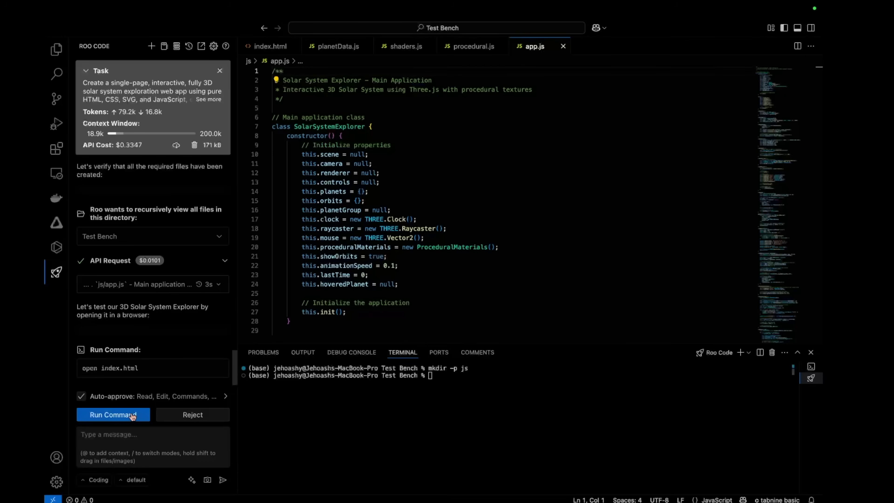
left_click(131, 416)
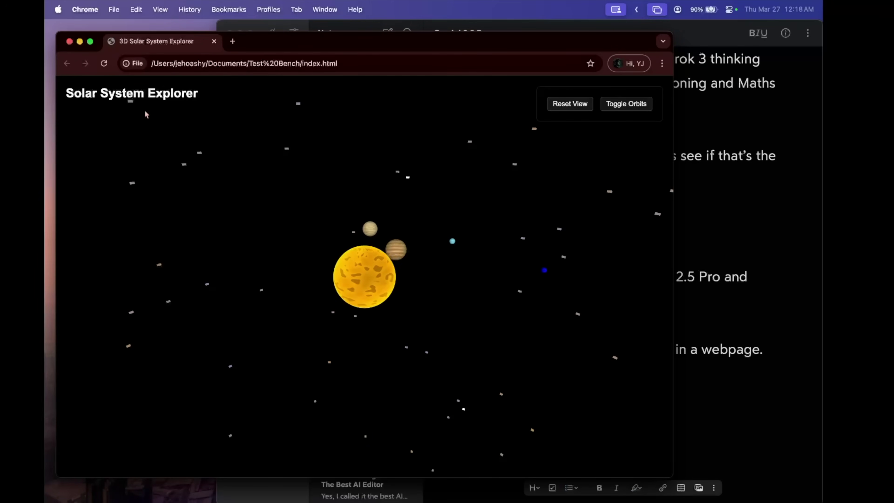
Make the generated explorer full screen and zoom in and out on the Sun's info panel
left_click(90, 41)
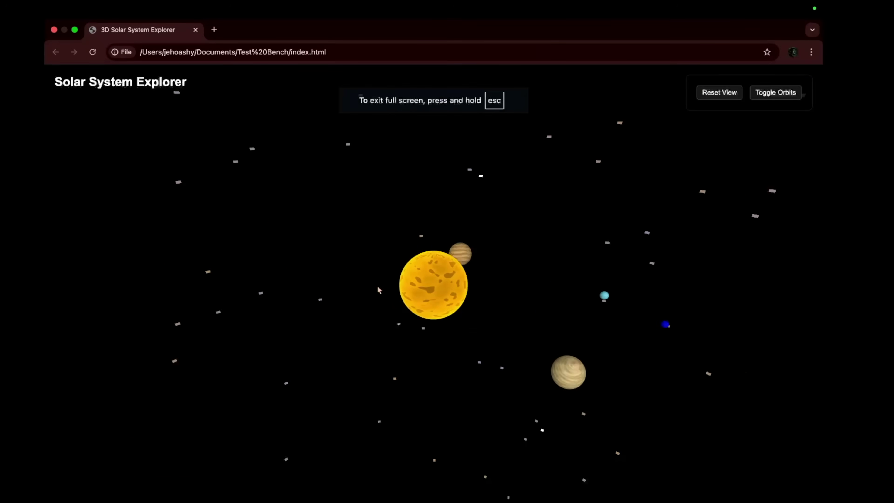
left_click(409, 305)
left_click(409, 305)
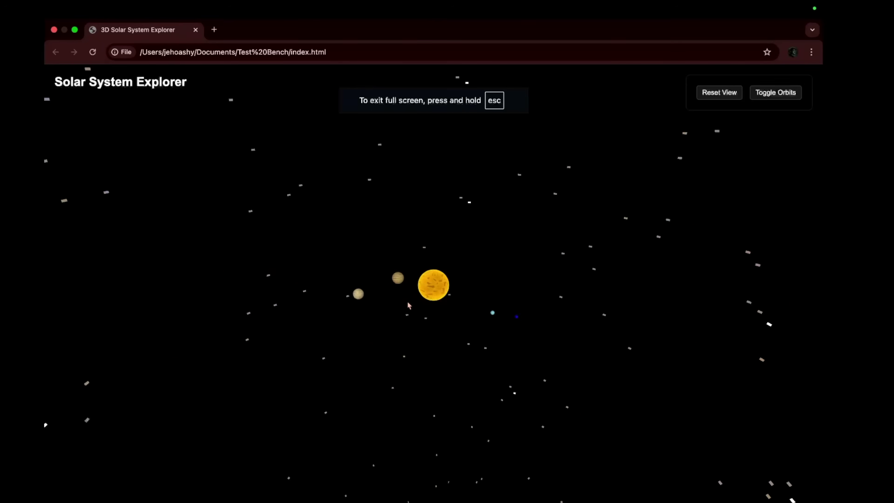
left_click(409, 305)
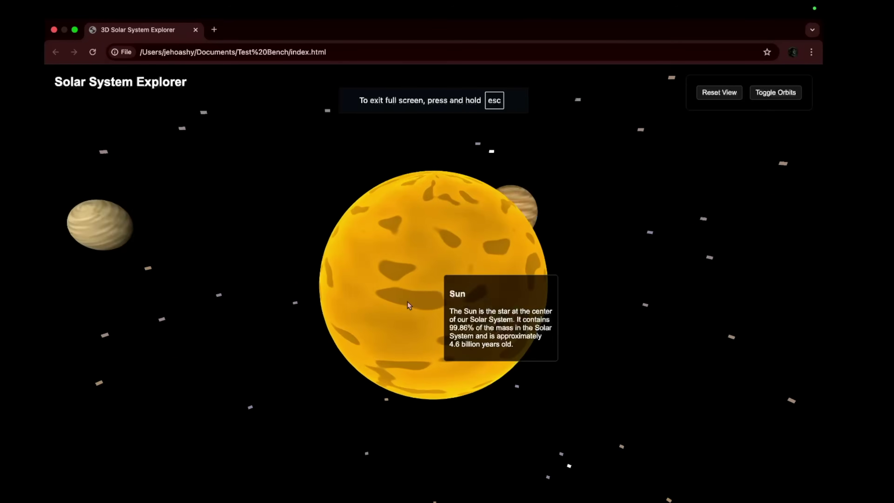
left_click(324, 319)
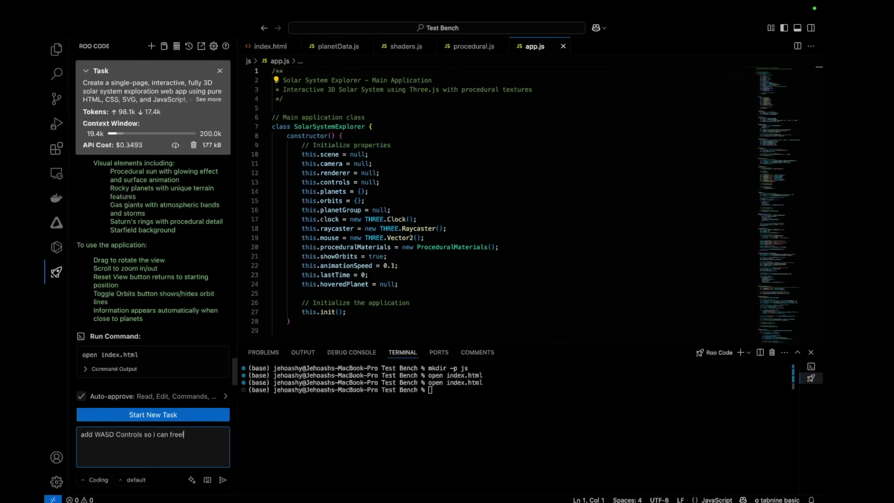
Ask Roo Code to add WASD controls for freely flying the camera
type("ode")
key("Return")
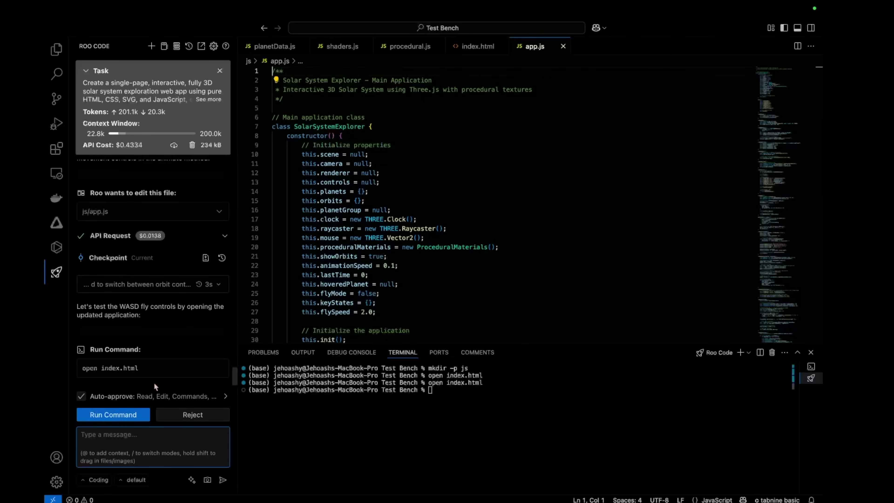
Fly toward the Sun with W/A/S/D in fly mode, then ask Roo to substantially reduce the speed
left_click(123, 416)
key("f")
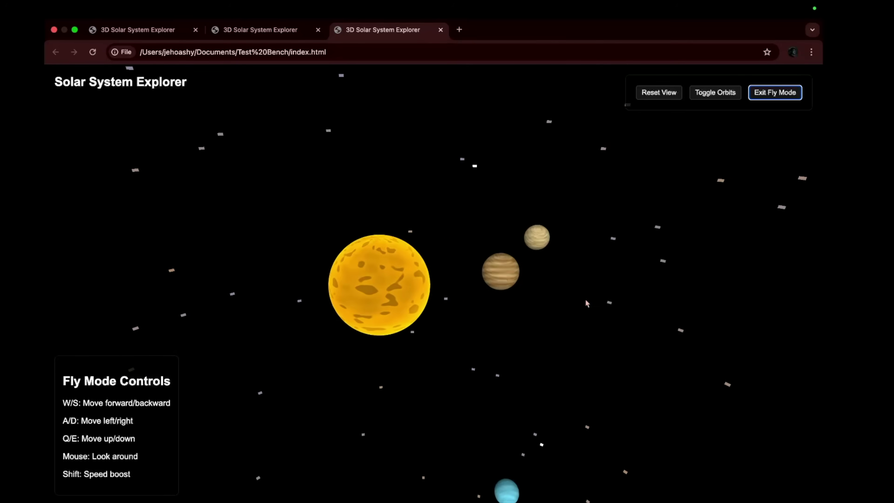
key("w")
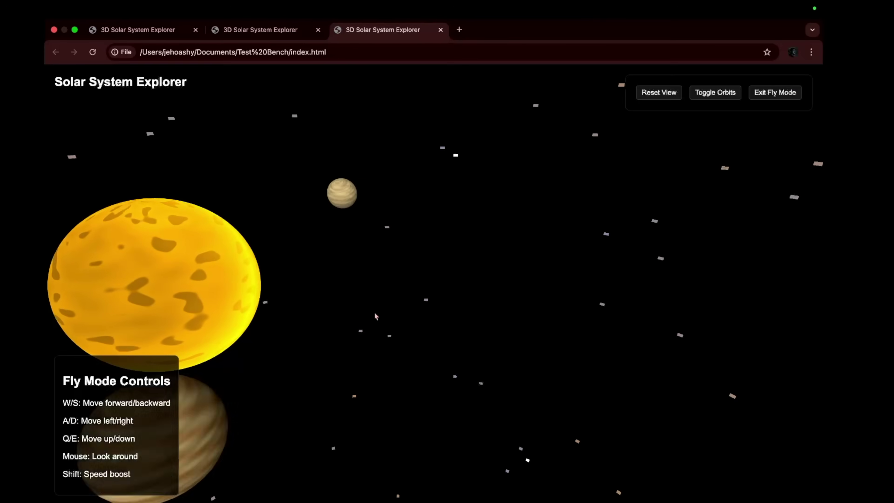
key("a")
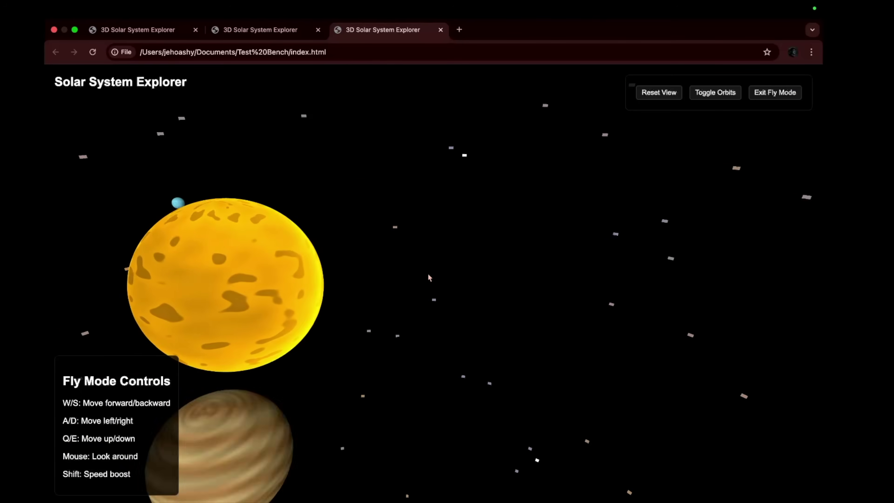
key("w")
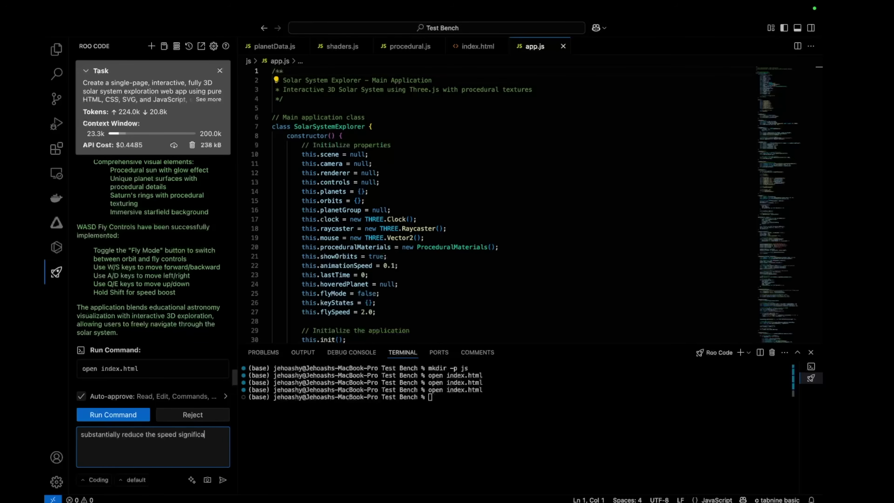
key("Return")
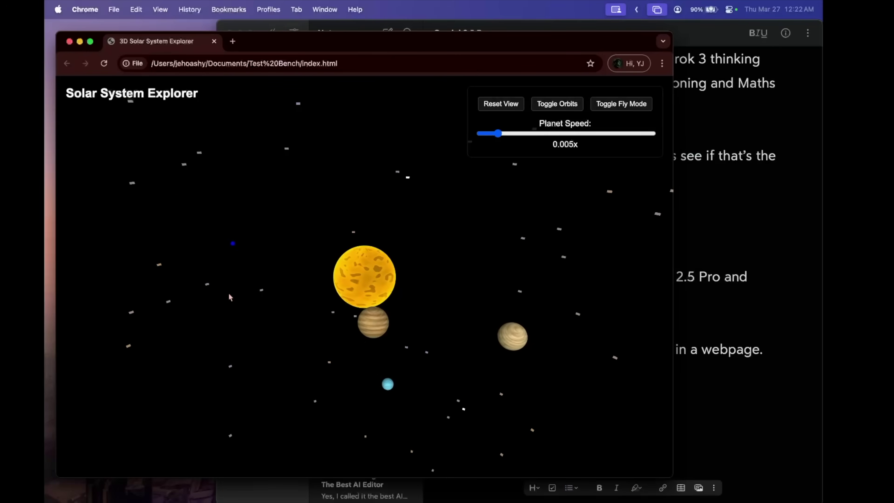
Zoom on the Sun, enable fly mode, and look around to bring up Jupiter and Saturn details
scroll(331, 304, "up", 5)
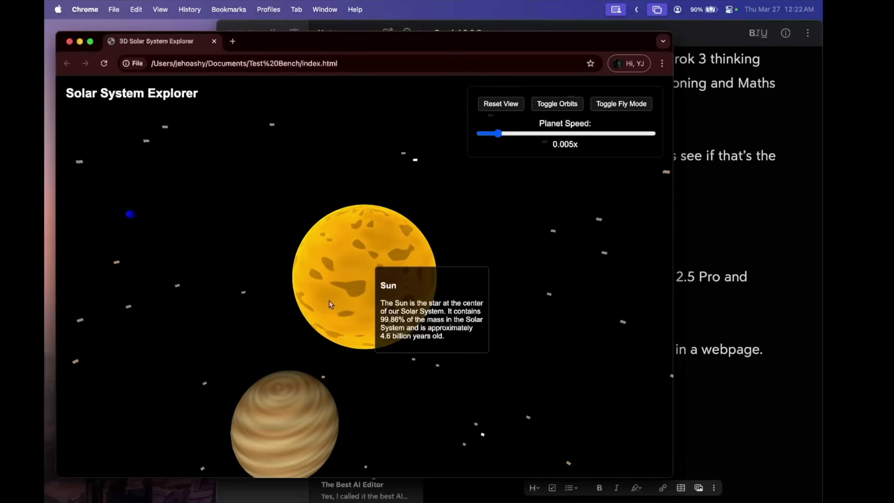
scroll(331, 303, "down", 5)
scroll(331, 303, "up", 5)
left_click(621, 103)
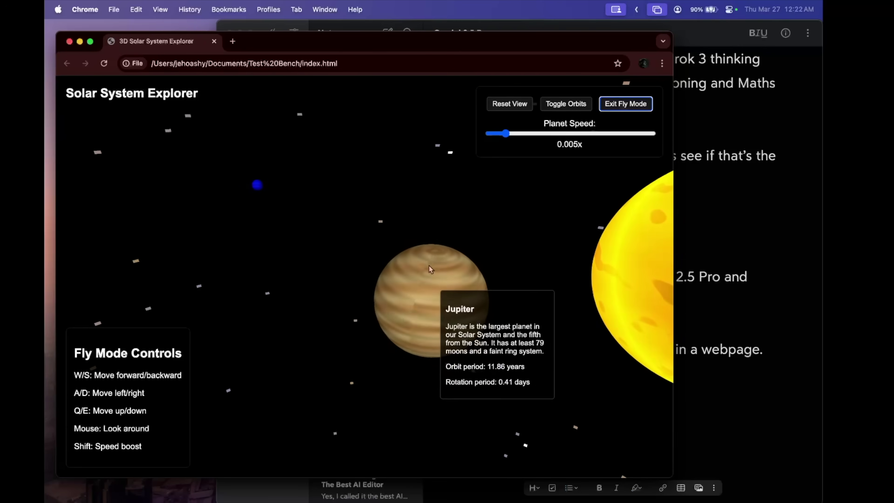
left_click_drag(431, 269, 345, 417)
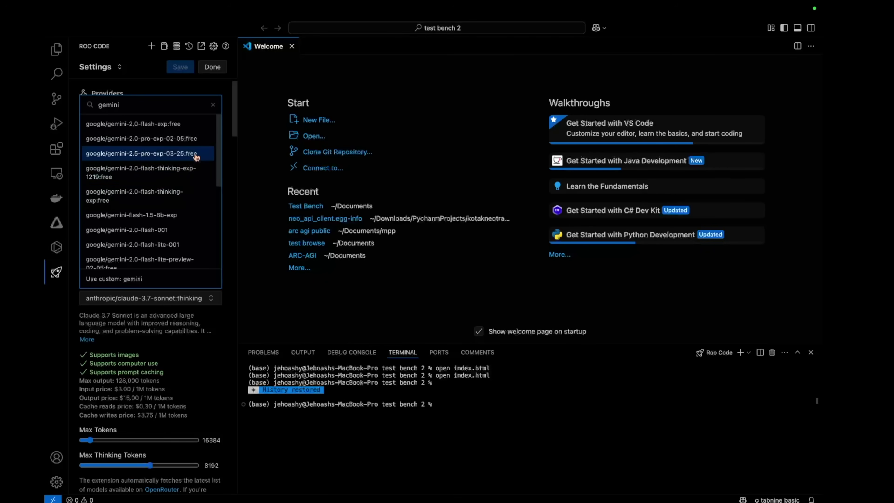
Start the solar system task on Gemini 2.5 Pro and open the generated and updated pages
left_click(224, 481)
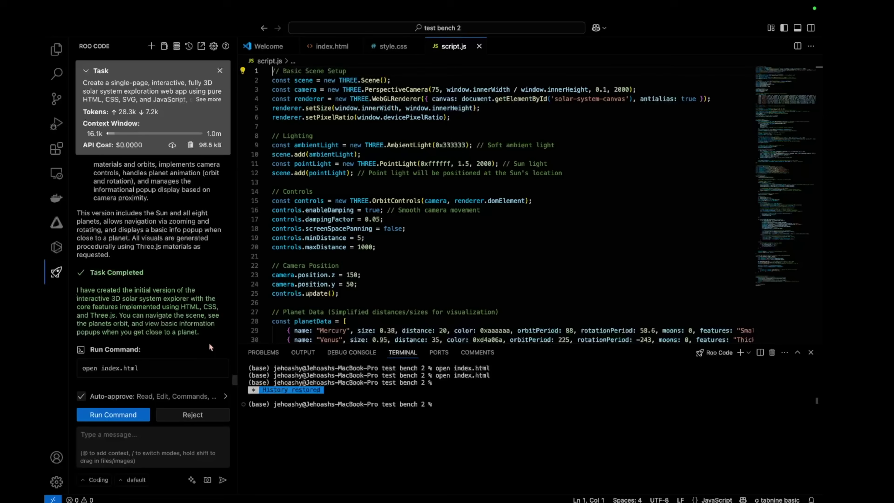
left_click(104, 416)
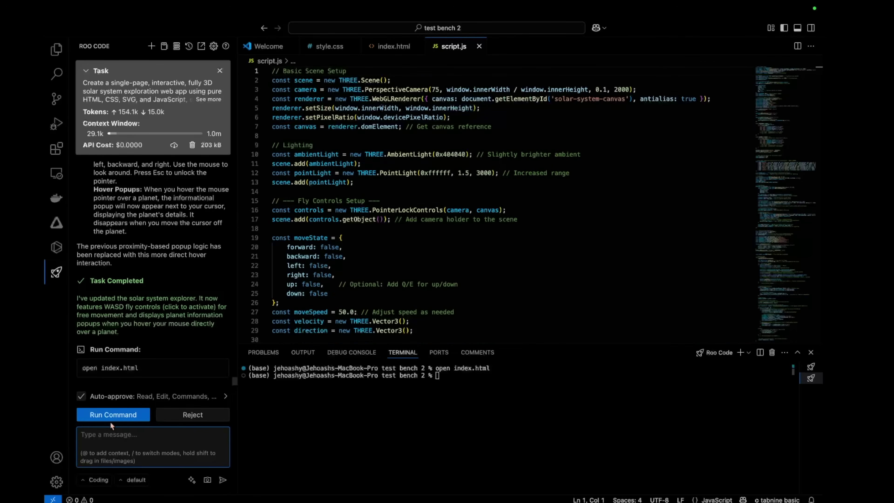
left_click(111, 419)
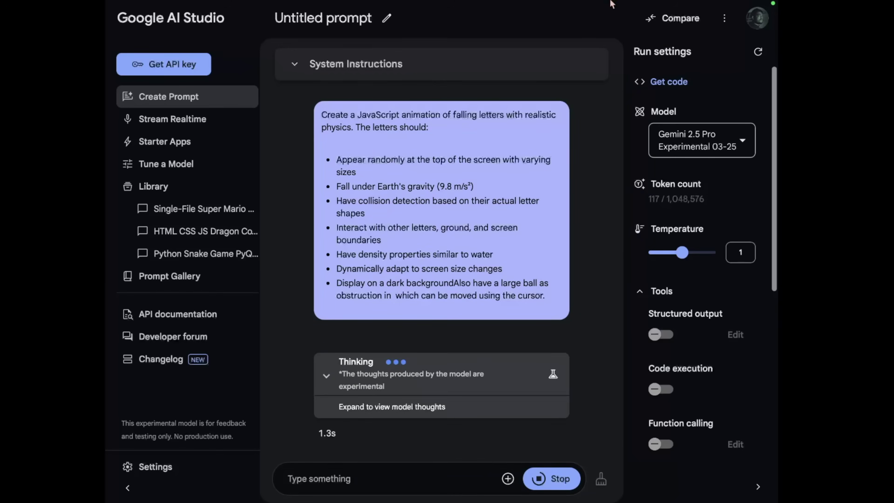
Switch to the Open WebUI tab to check Claude's progress on the falling-letters prompt
mouse_move(612, 3)
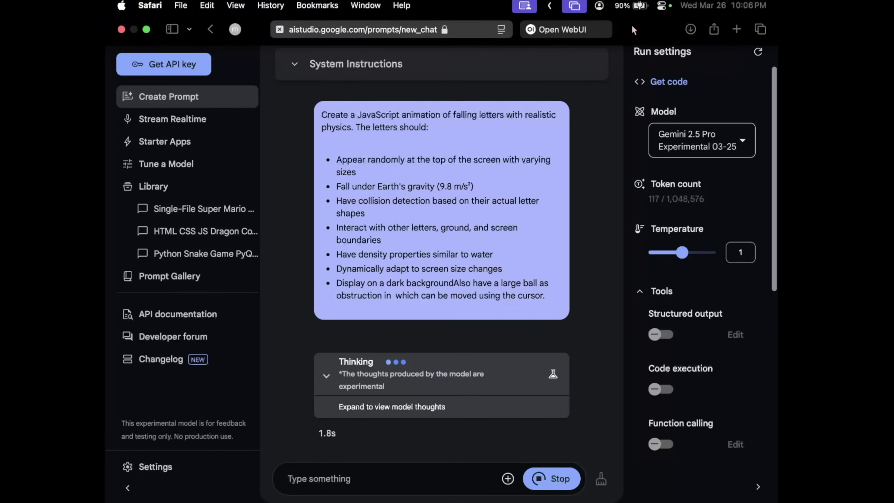
left_click(585, 29)
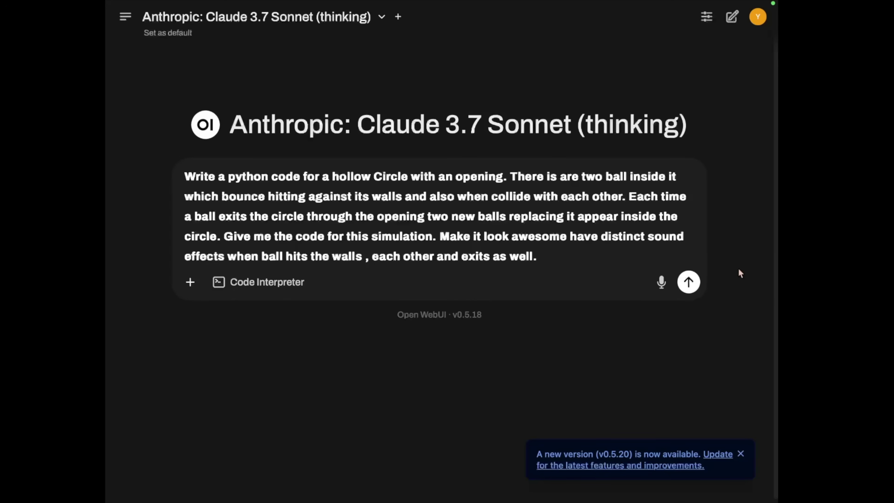
Send Claude the bouncing-balls prompt, then stop its running Python program
left_click(689, 282)
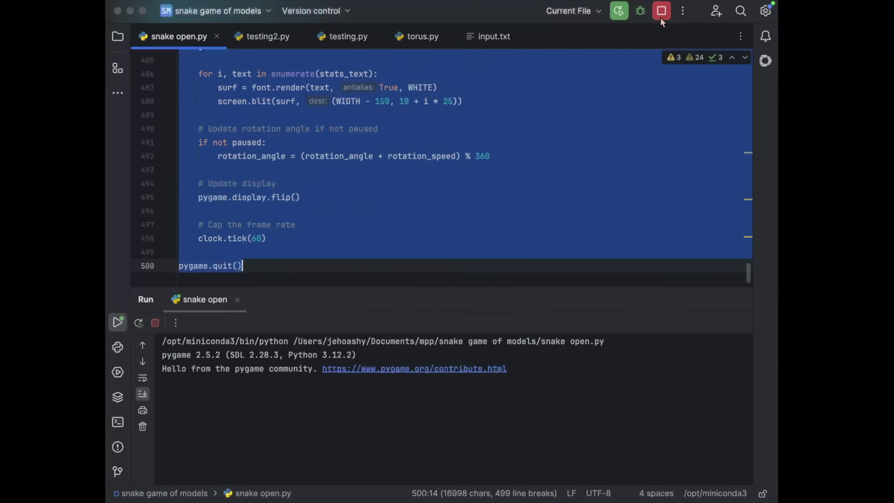
left_click(661, 17)
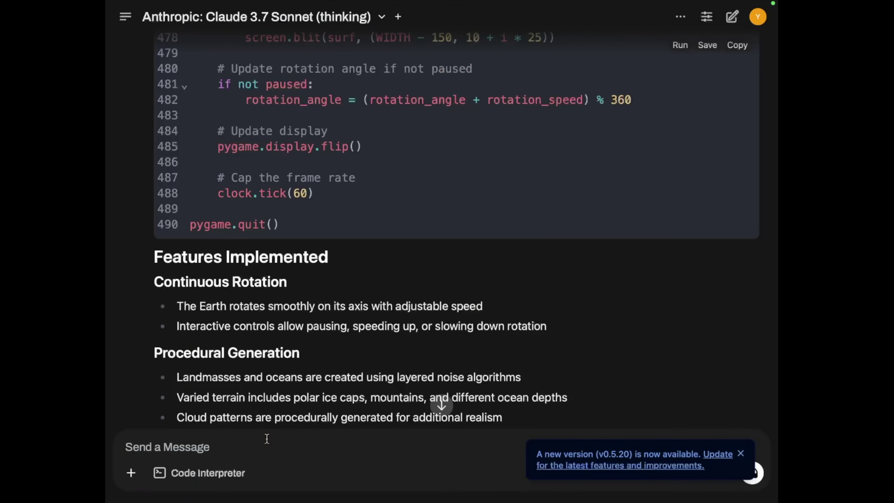
type("NOthing")
key("BackSpace")
key("BackSpace")
key("BackSpace")
key("BackSpace")
key("BackSpace")
key("BackSpace")
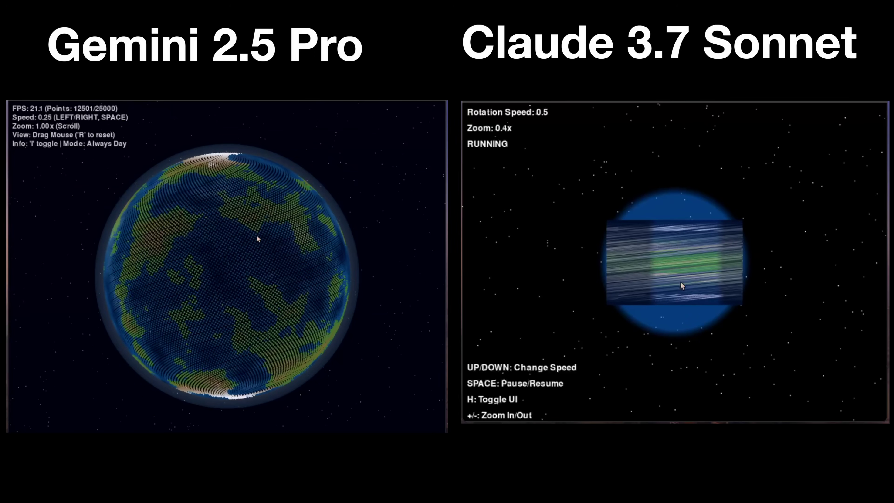
Zoom in and out on Gemini's point-cloud Earth, then tilt it to show its polar cap
scroll(260, 239, "up", 4)
scroll(258, 238, "down", 4)
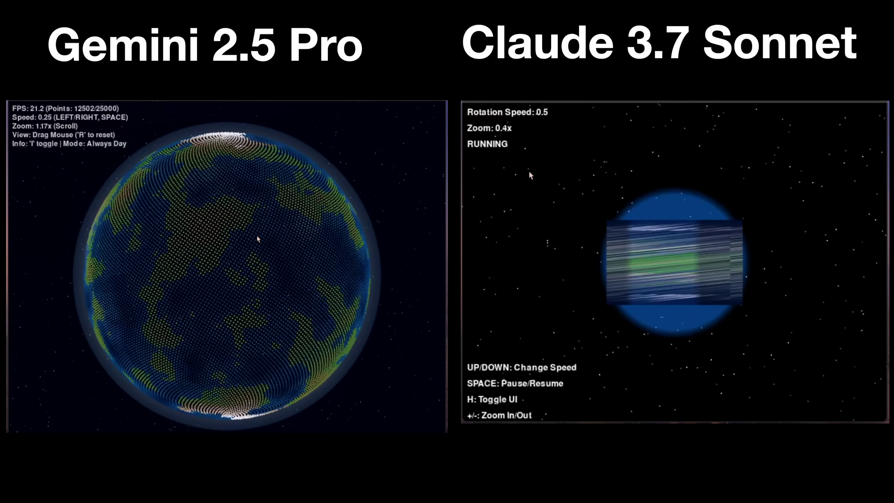
mouse_move(246, 240)
left_mouse_down()
mouse_move(309, 270)
mouse_move(251, 326)
mouse_move(185, 332)
mouse_move(202, 305)
mouse_move(266, 293)
mouse_move(250, 209)
mouse_move(248, 238)
left_mouse_up()
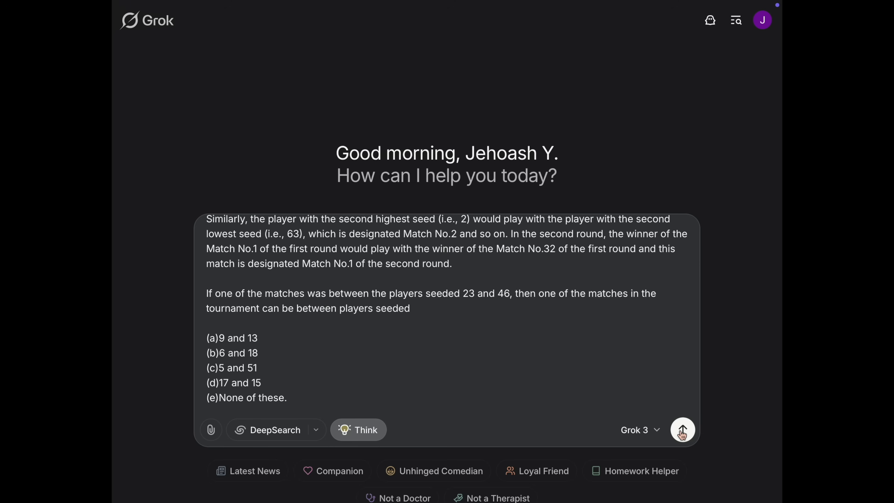
Send the tennis seeding question to Grok and regenerate its answer
left_click(680, 429)
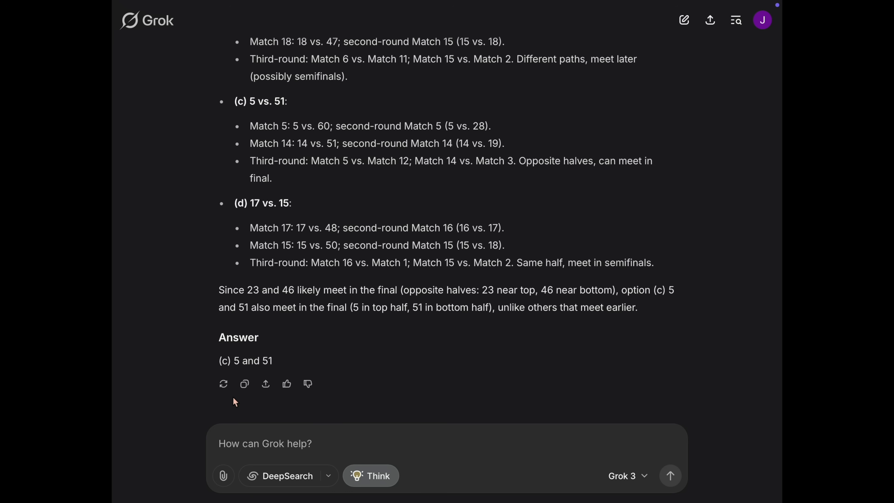
left_click(227, 388)
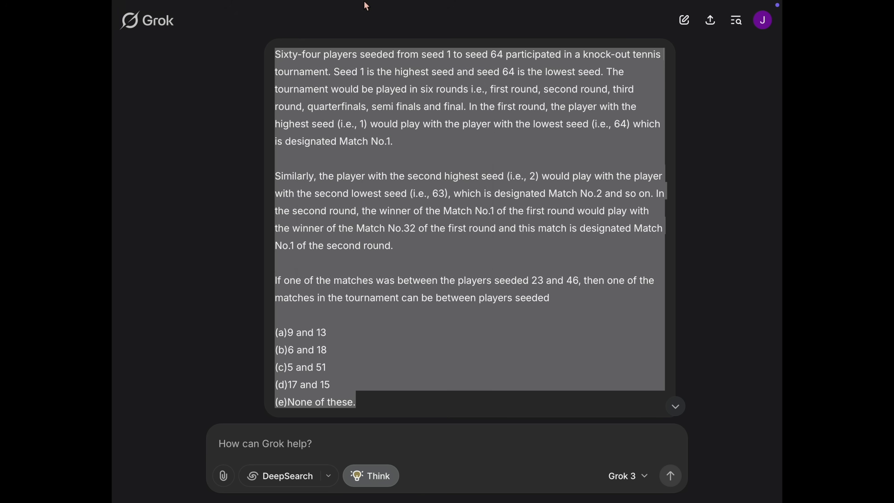
Paste the tennis tournament question into Google AI Studio and run it on Gemini 2.5 Pro
left_click(339, 35)
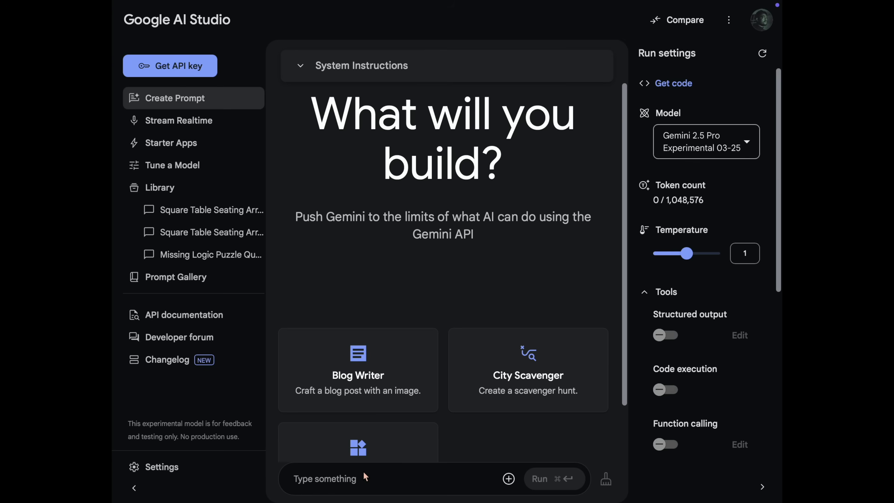
key("super+v")
left_click(540, 480)
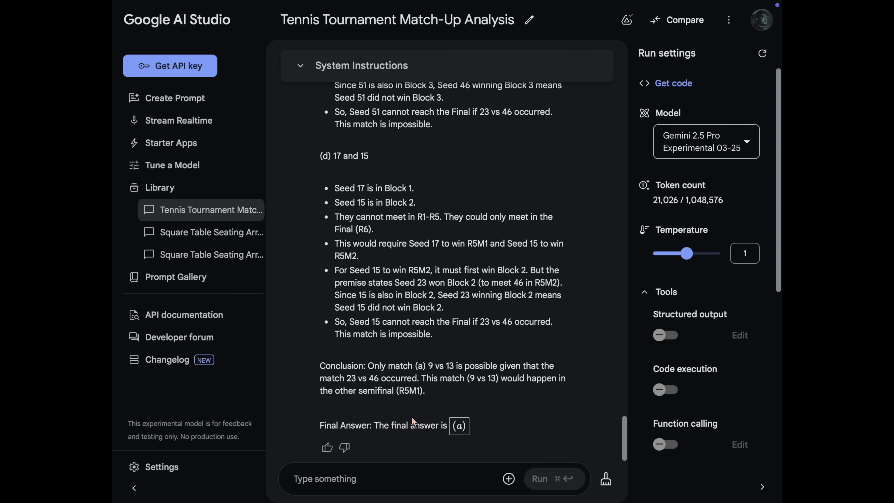
scroll(414, 421, "up", 15)
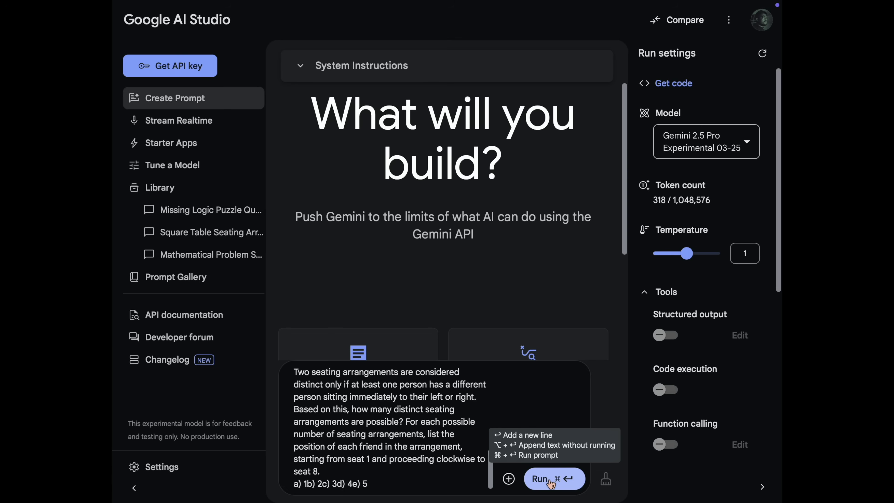
Run the seating puzzle on Gemini and highlight both seating arrangements in its reply
left_click(552, 481)
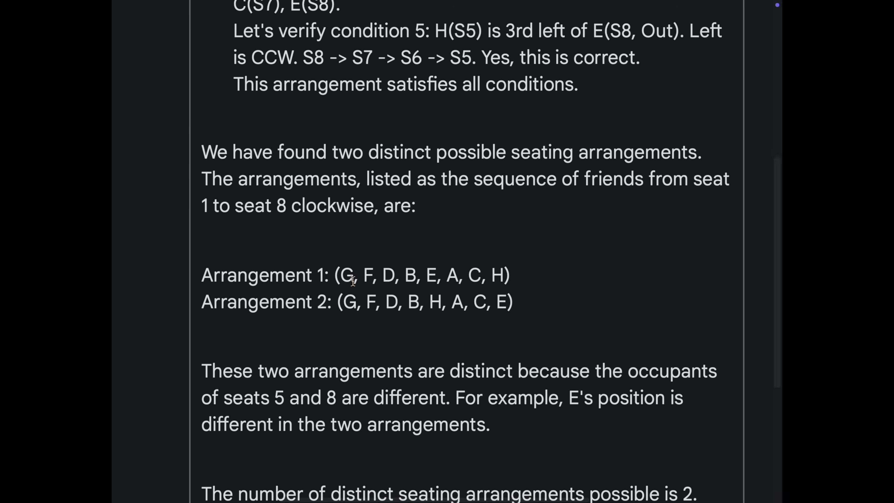
left_click_drag(336, 277, 537, 273)
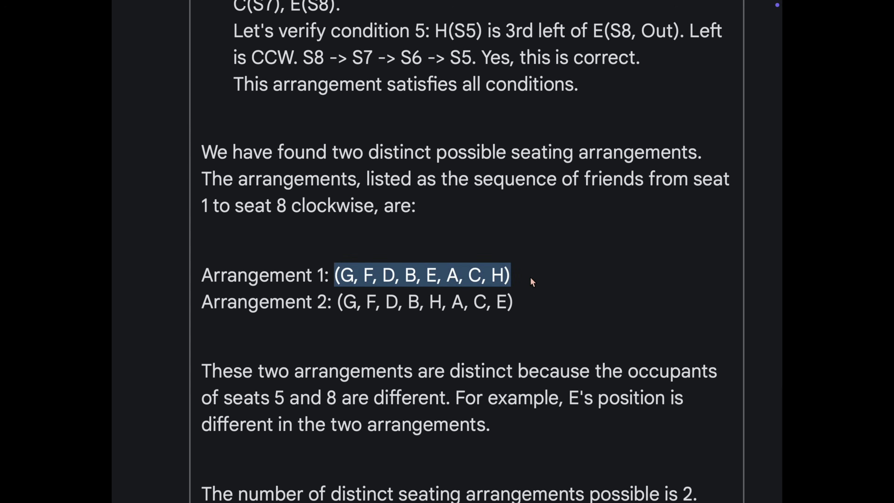
left_click_drag(330, 301, 528, 300)
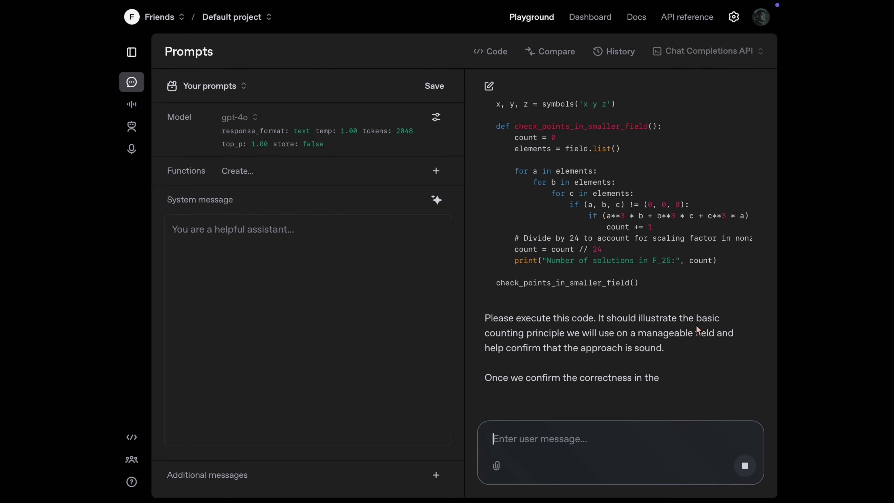
Select the Python code in GPT-4o's reply, then paste the matrix-orbit problem into AI Studio
scroll(696, 325, "up", 8)
scroll(691, 243, "down", 6)
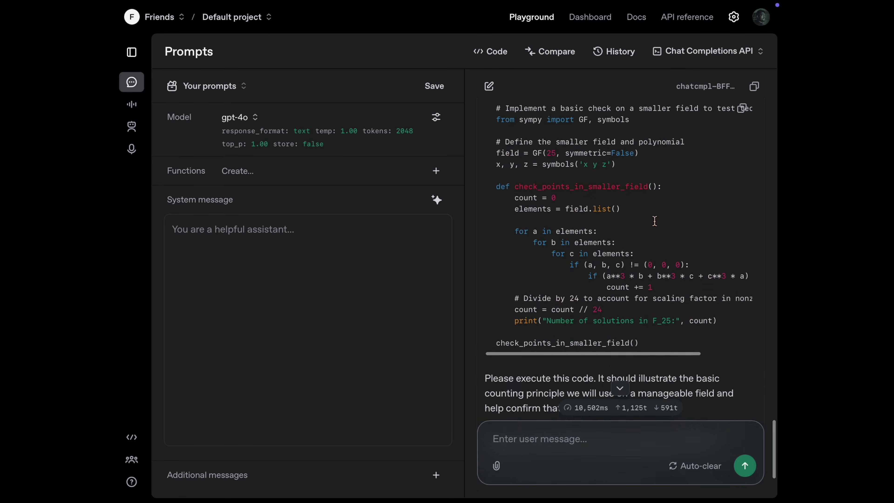
left_click_drag(639, 343, 497, 153)
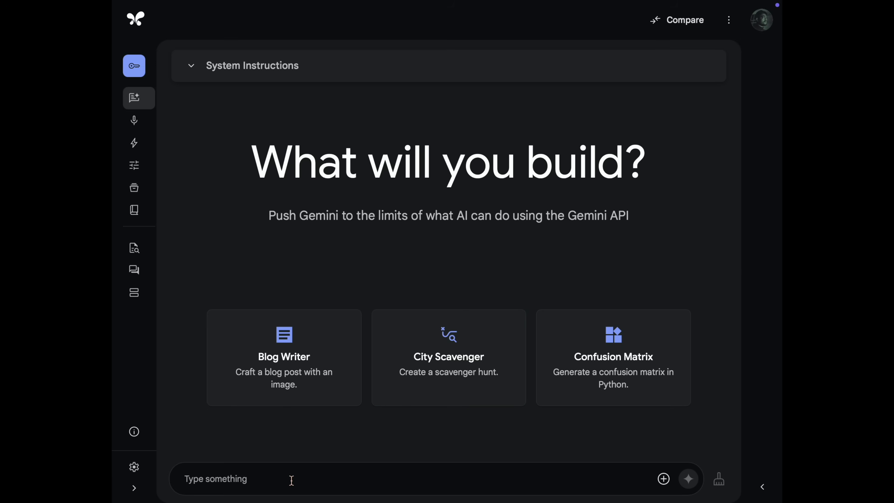
key("super+v")
Send the matrix-orbit problem to Gemini and to Grok
left_click(689, 479)
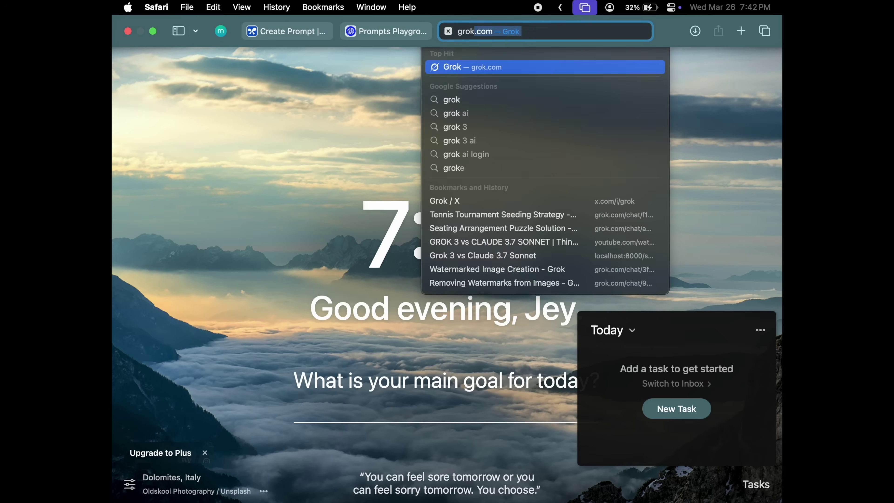
key("Return")
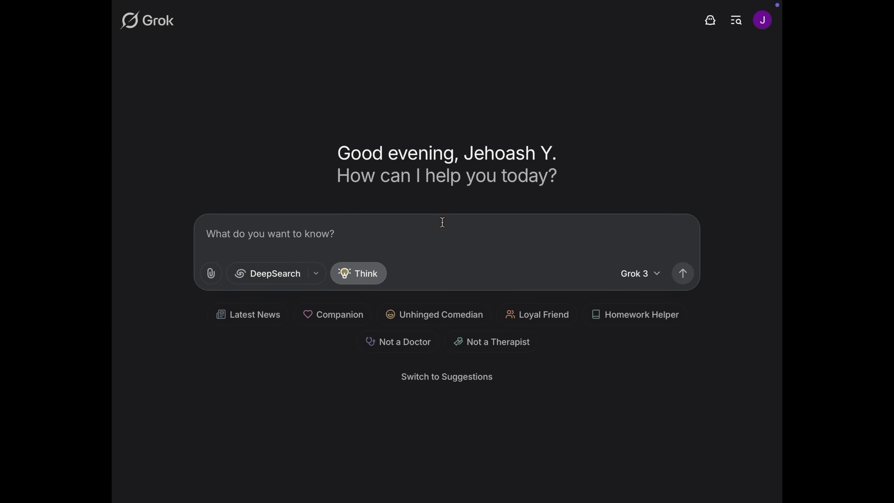
key("super+v")
left_click(684, 431)
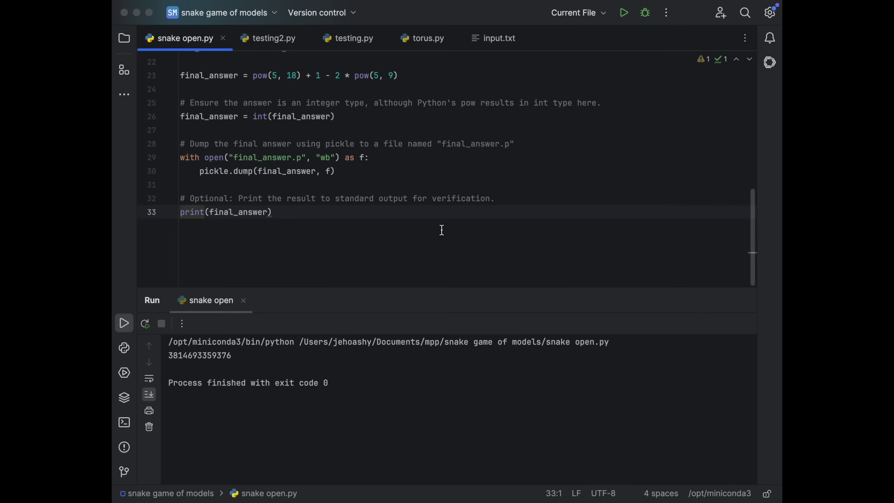
key("super+a")
key("BackSpace")
type("import pickle  dp = [0] * 1001 dp[0] = 1 for d in [1, 4, 5, 6, 5, 4, 1]:     for n in range(d, 1001):         dp[n] += dp[n - d] answer = dp[1000]  # This is the final answer with open('final_answer.p', 'wb') as f:     pickle.dump(answer, f) print(answer)")
left_click(624, 13)
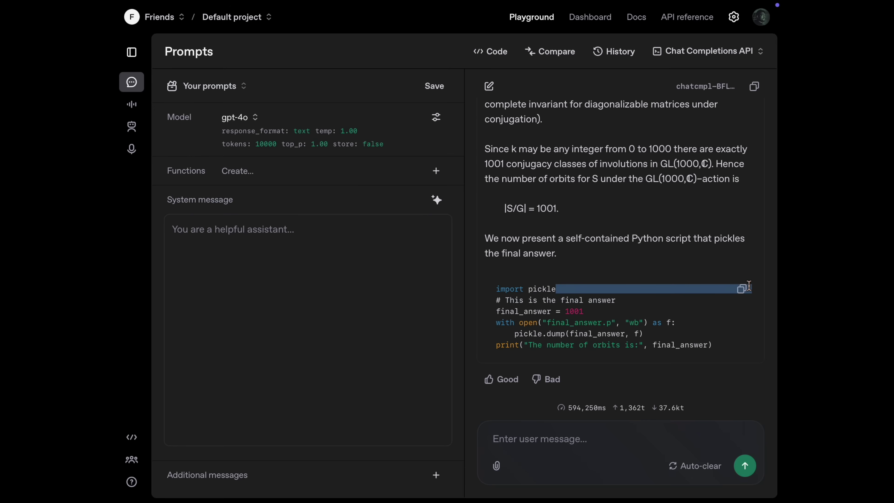
Copy GPT-4o's final pickle script into PyCharm and run it, printing 1001 orbits
left_click(739, 290)
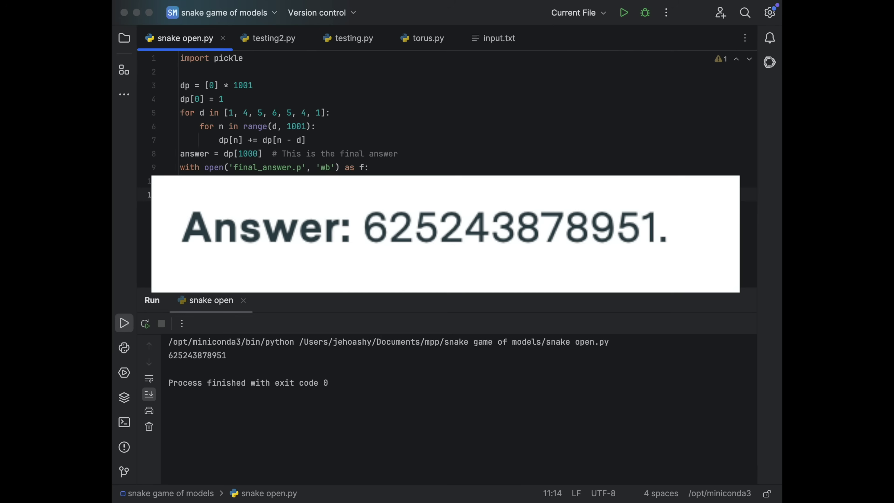
key("super+a")
key("BackSpace")
key("super+v")
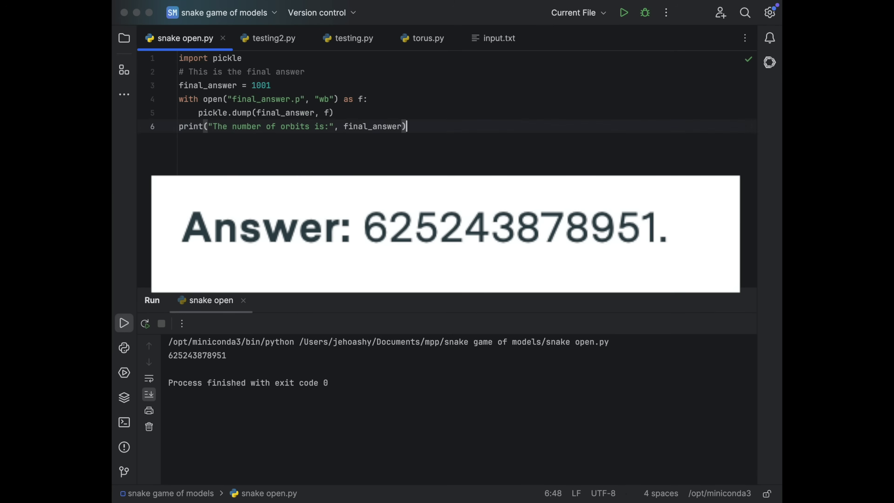
left_click(624, 13)
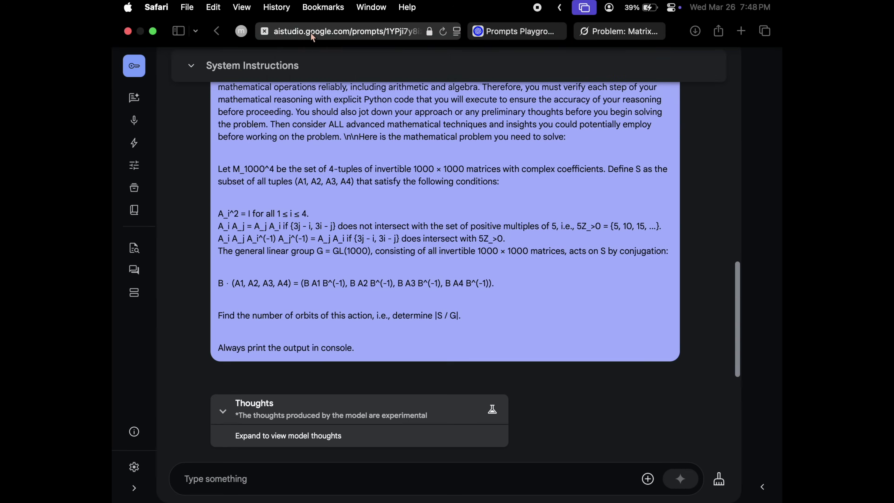
scroll(316, 151, "down", 15)
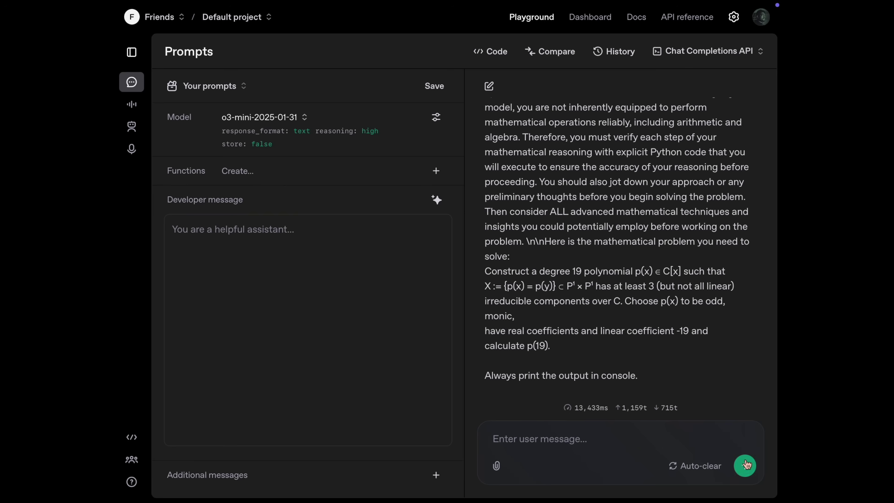
Send the p(19) polynomial problem to o3-mini and Gemini, then run the new p(19) code
key("super+Return")
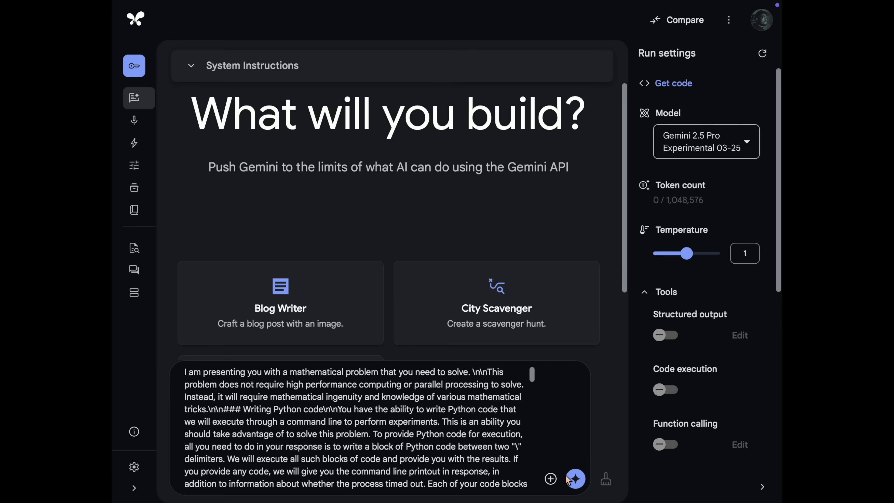
left_click(576, 479)
mouse_move(607, 30)
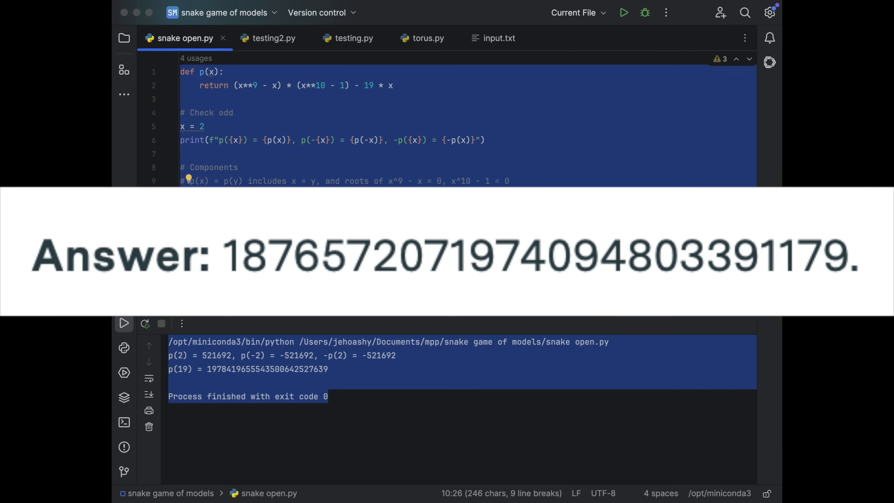
key("super+v")
left_click(624, 12)
Copy Gemini's p(19) script into PyCharm and run it
scroll(256, 365, "up", 6)
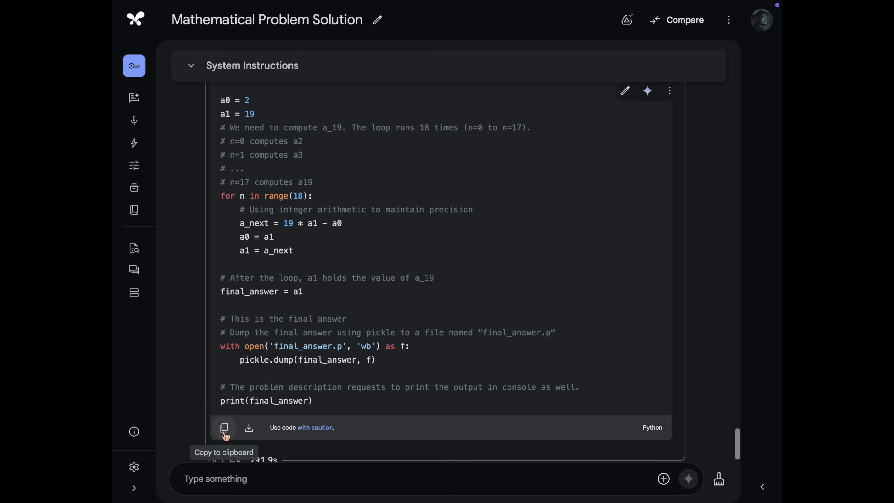
left_click(224, 428)
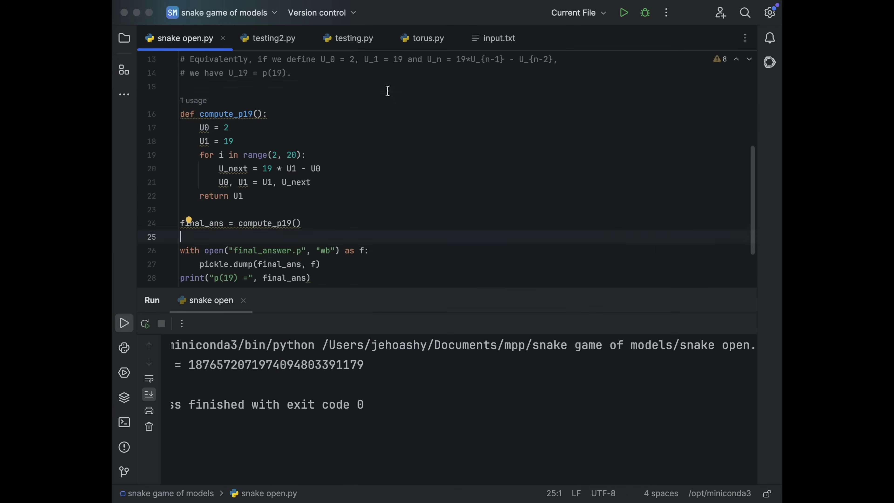
key("super+a")
key("super+v")
left_click(623, 16)
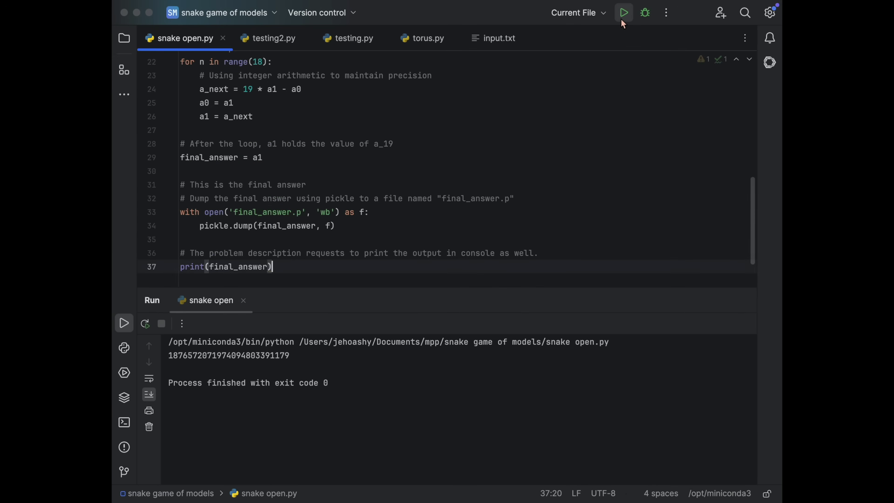
Replace the code with Grok's p(19) script and rerun it
scroll(287, 412, "up", 4)
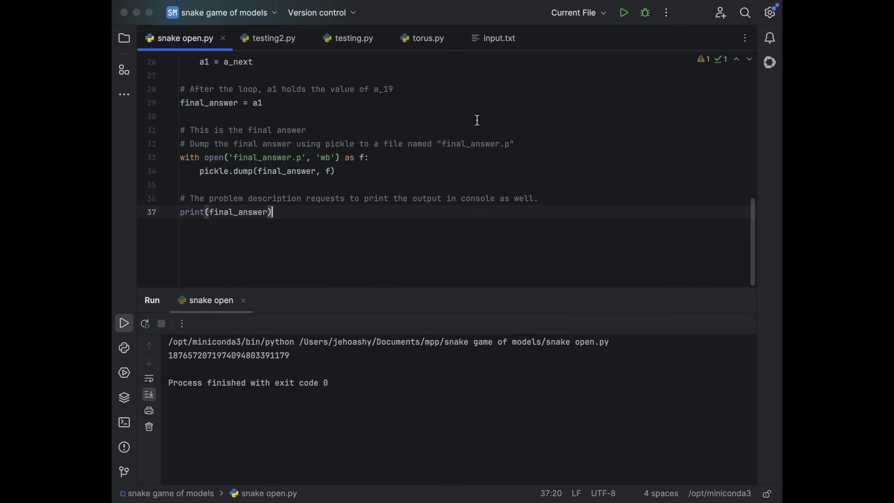
key("super+a")
key("super+v")
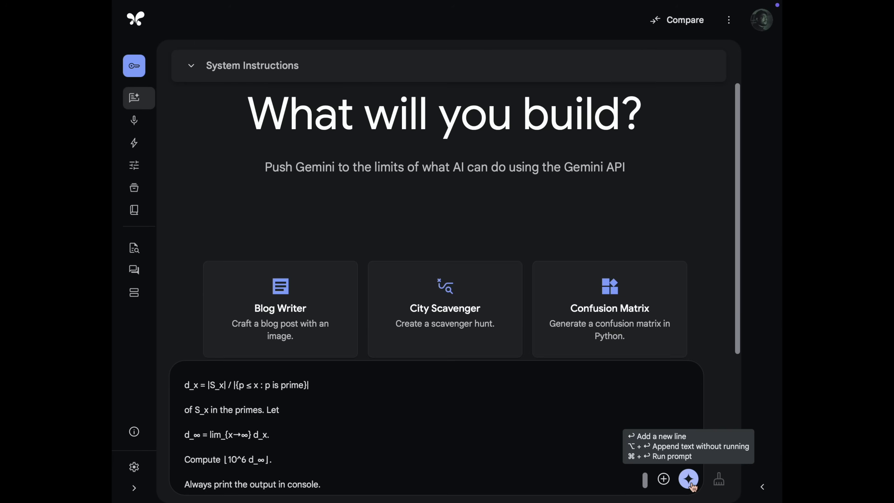
Send the prime-density problem, then paste and run the first density script in PyCharm
left_click(673, 479)
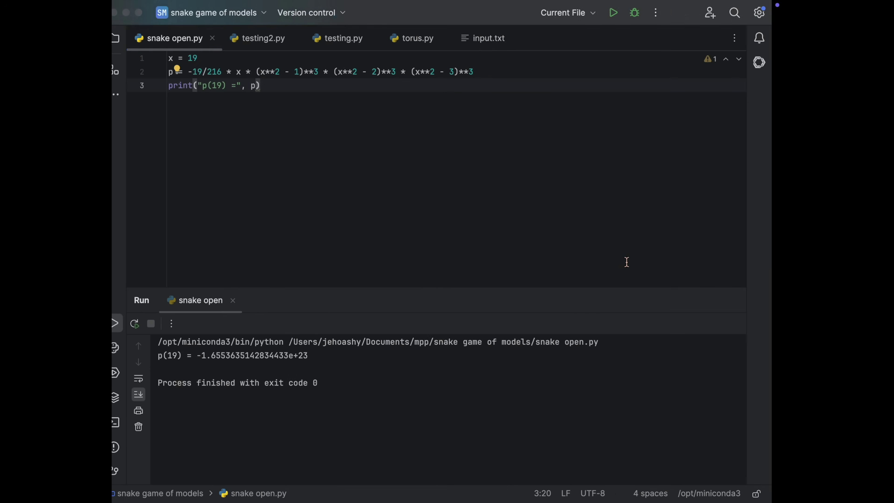
key("super+a")
key("super+v")
key("ctrl+r")
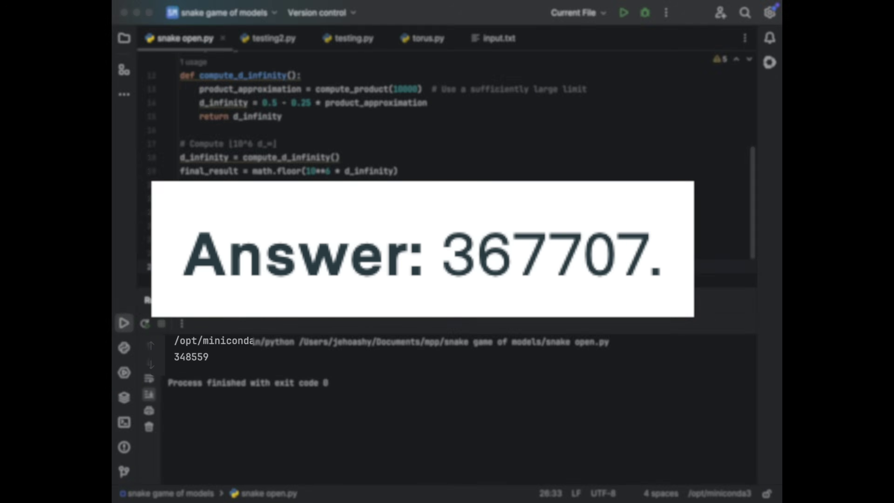
Paste the longer prime-density script into PyCharm and run it
key("super+a")
key("super+v")
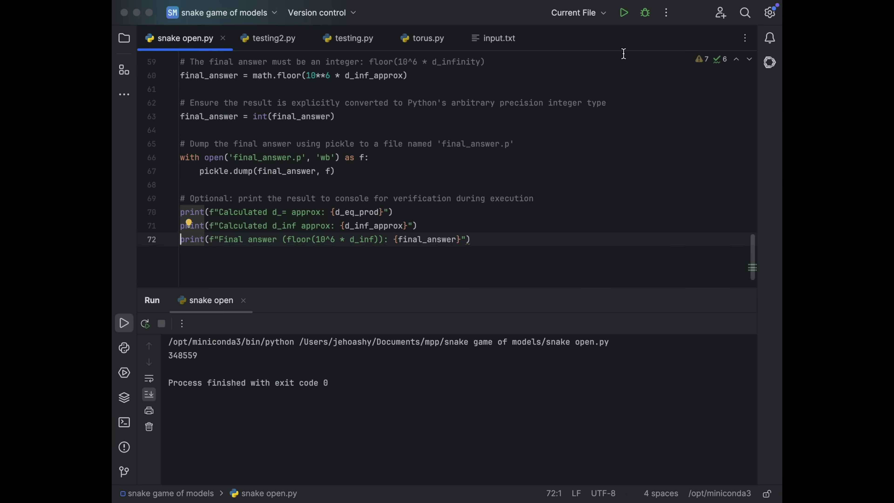
left_click(623, 12)
scroll(458, 388, "up", 5)
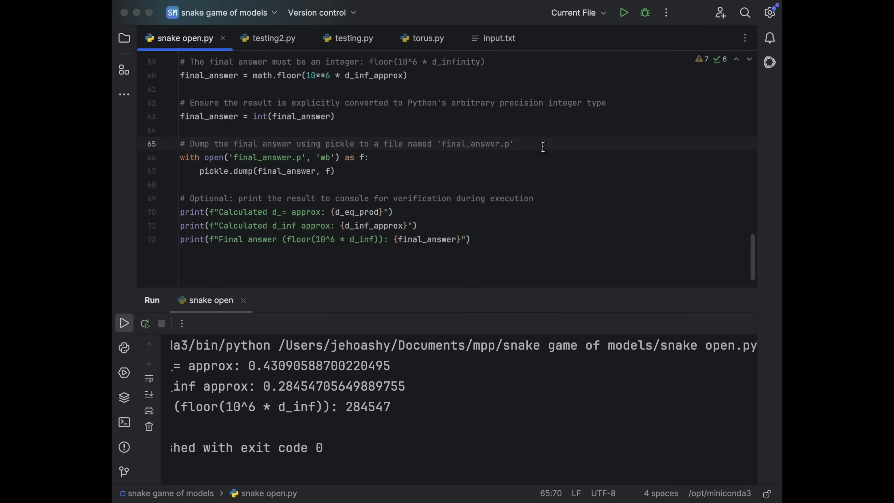
Run Grok's experimental prime-density script, which prints 368717
key("super+a")
key("super+v")
left_click(624, 13)
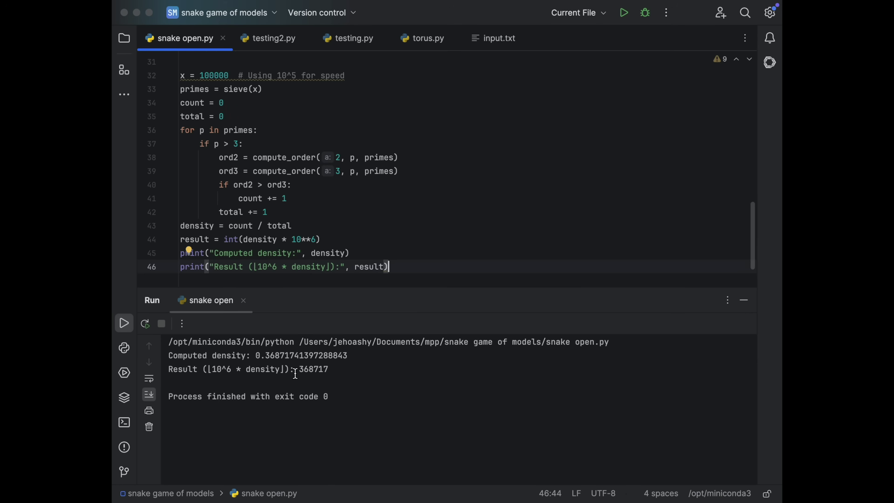